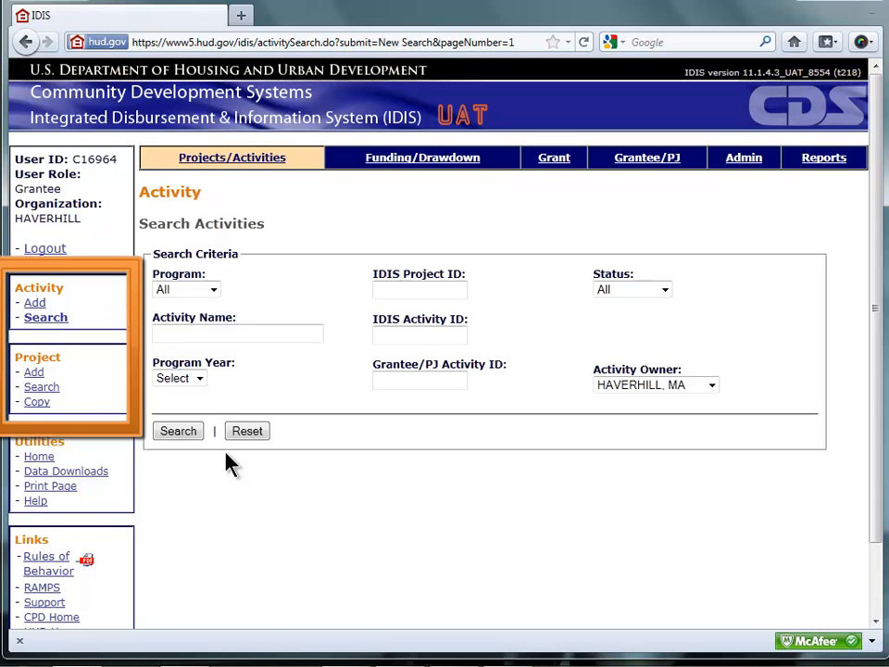
- Open the form for adding a new project
{"action": "left_click", "coordinate": [34, 374]}
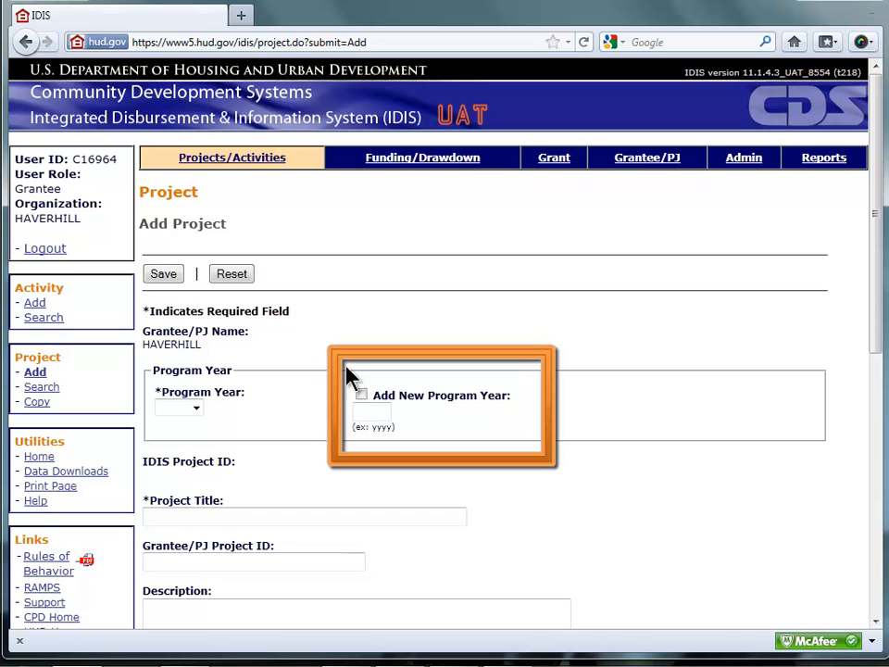
{"action": "left_click", "coordinate": [361, 395]}
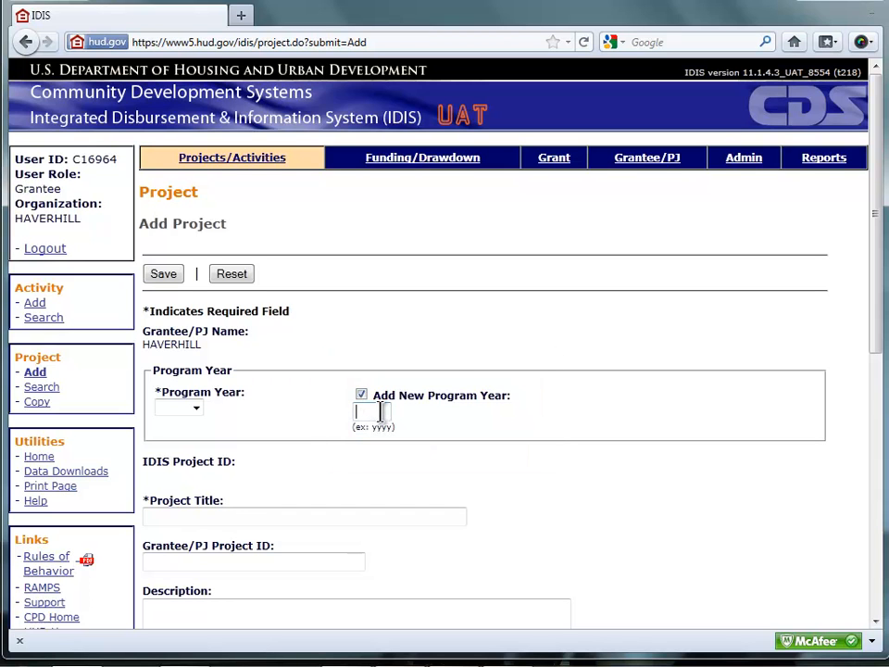
{"action": "type", "text": "2010"}
{"action": "key", "text": "BackSpace"}
{"action": "key", "text": "BackSpace"}
{"action": "key", "text": "BackSpace"}
{"action": "key", "text": "BackSpace"}
{"action": "left_click", "coordinate": [362, 397]}
- Review the Add Project form's fields down to the estimated amount table
{"action": "left_click_drag", "start_coordinate": [877, 343], "coordinate": [875, 495]}
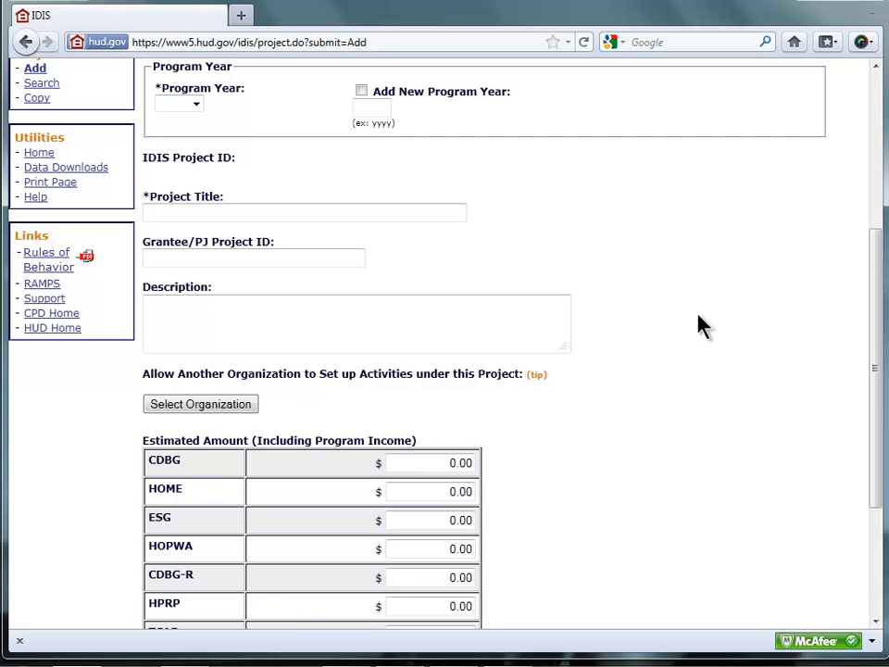
{"action": "left_click", "coordinate": [484, 323]}
{"action": "right_click", "coordinate": [484, 323]}
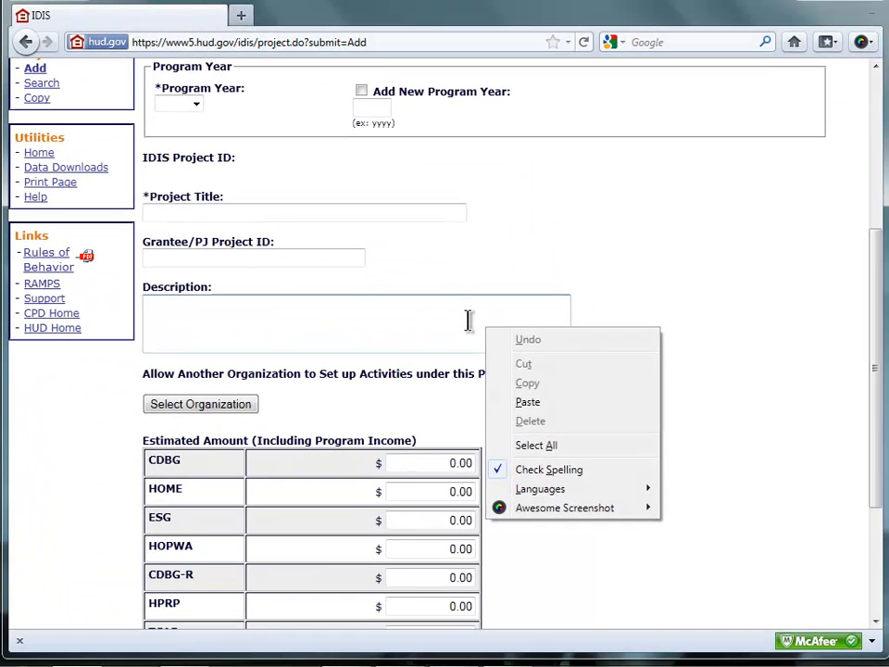
{"action": "left_click", "coordinate": [307, 178]}
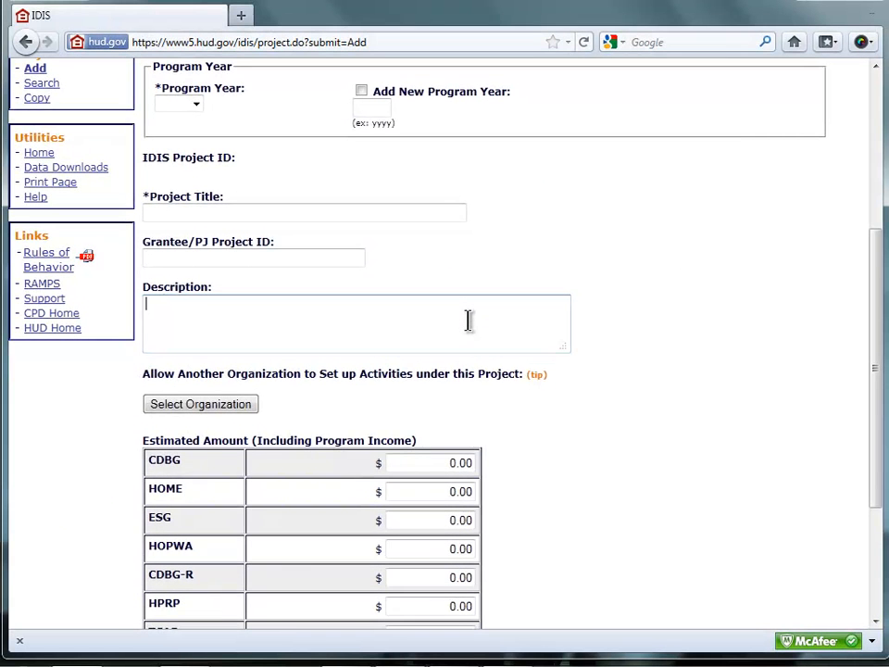
{"action": "left_click_drag", "start_coordinate": [873, 342], "coordinate": [879, 444]}
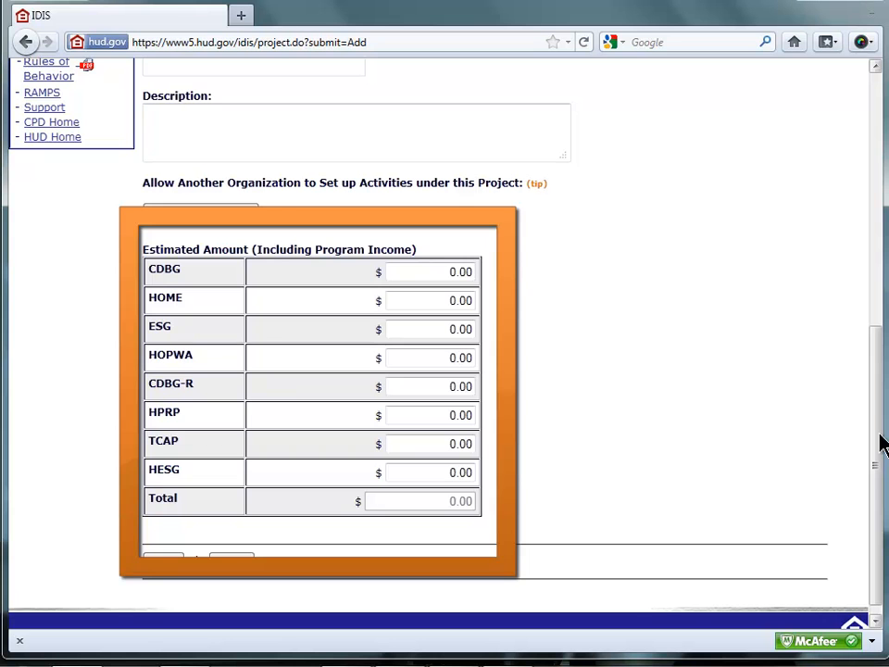
{"action": "left_click_drag", "start_coordinate": [874, 434], "coordinate": [872, 236]}
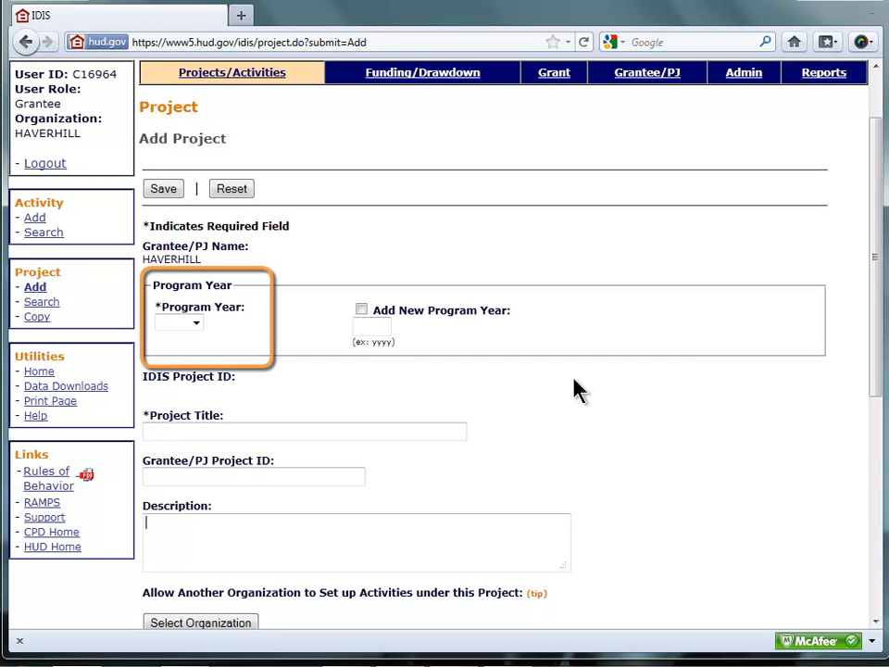
- Set the program year to 2010 and the project title to 2010 B Housing Rehabilitation
{"action": "left_click", "coordinate": [198, 320]}
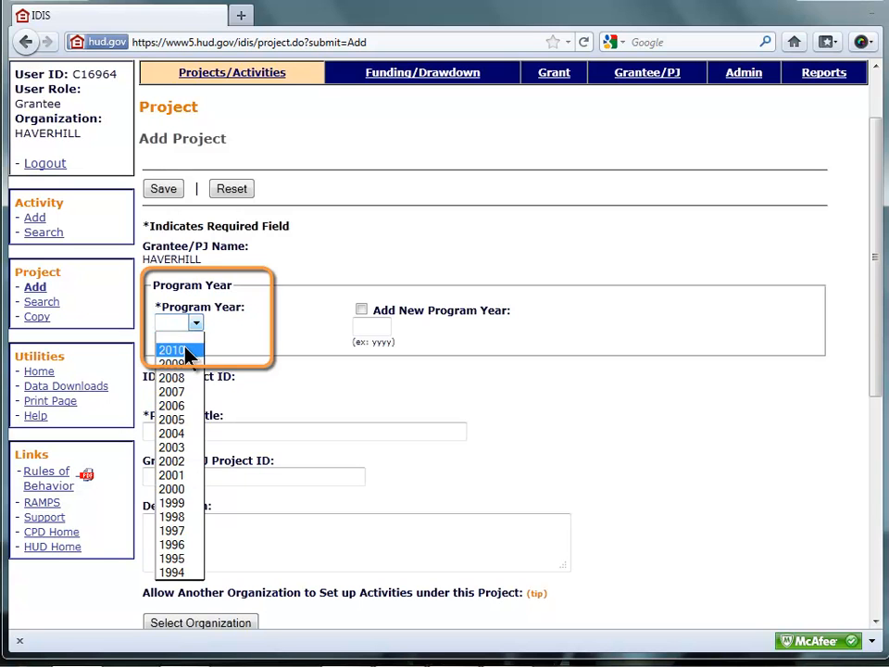
{"action": "left_click", "coordinate": [176, 350]}
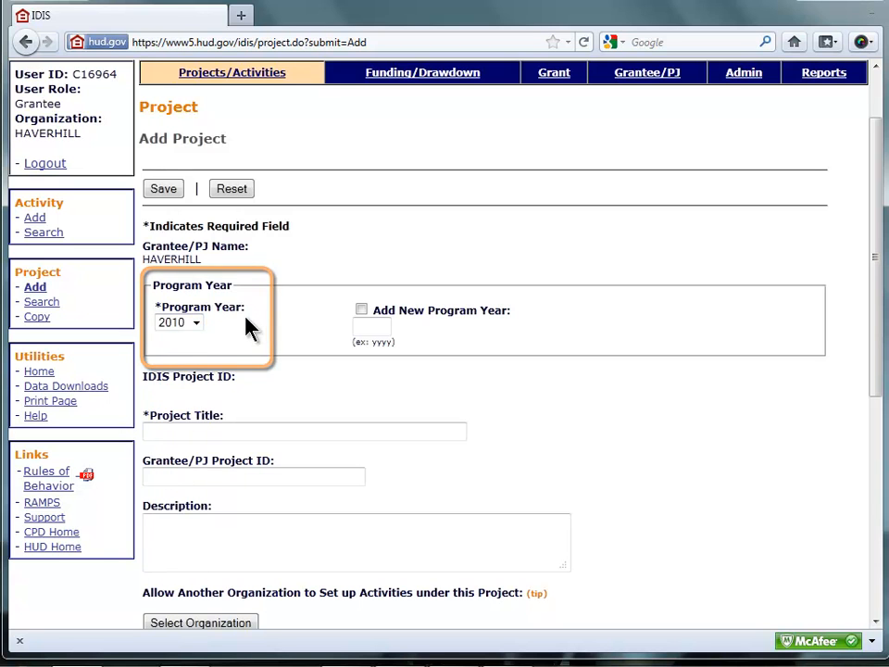
{"action": "left_click", "coordinate": [205, 430]}
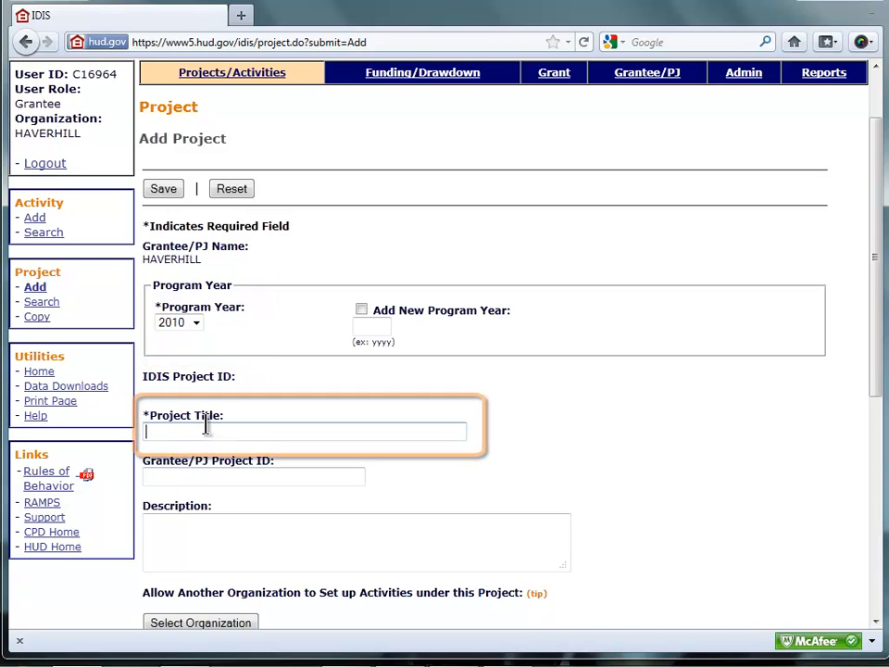
{"action": "type", "text": "Ho"}
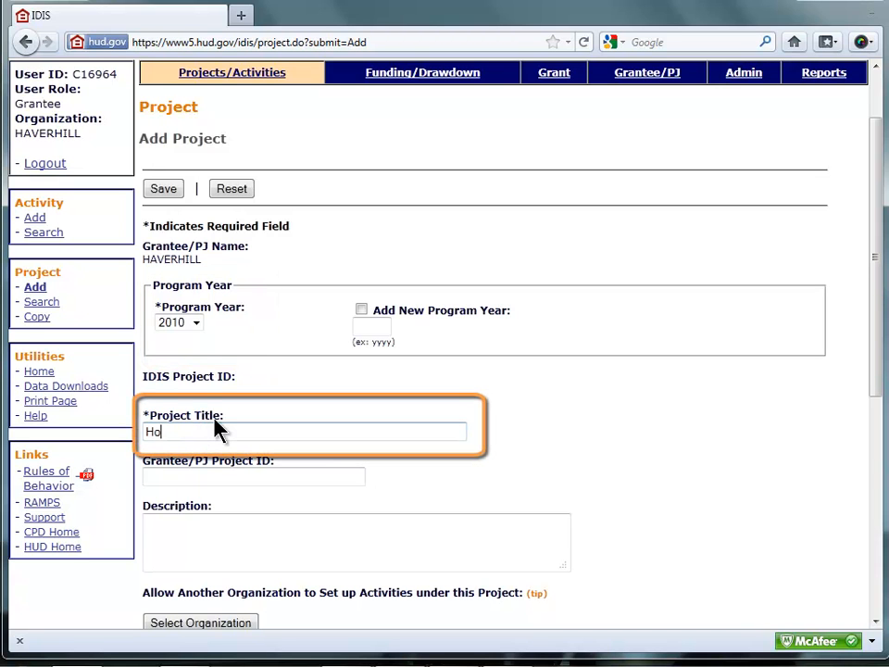
{"action": "type", "text": "using Rehabilitation"}
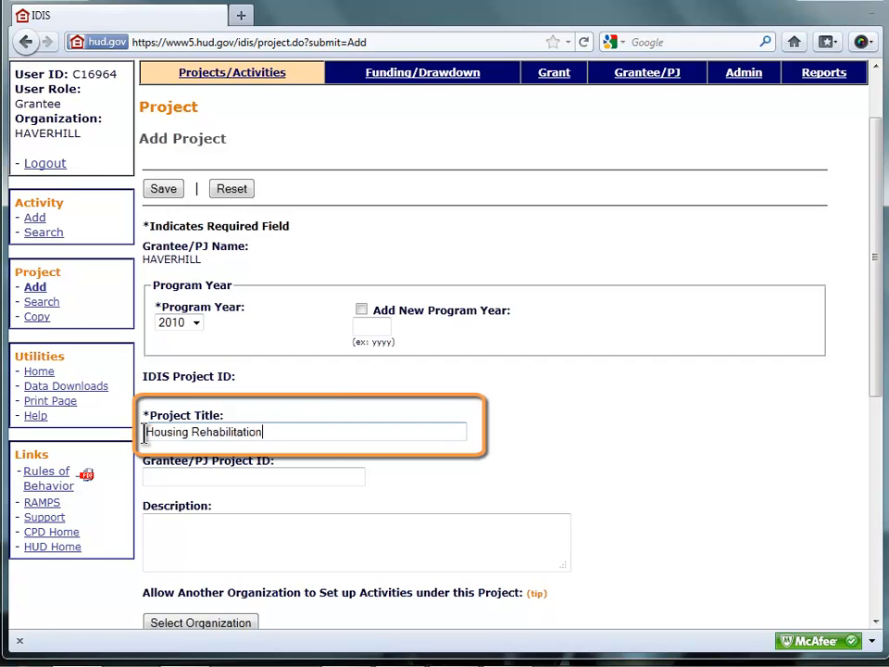
{"action": "key", "text": "Home"}
{"action": "type", "text": "2010"}
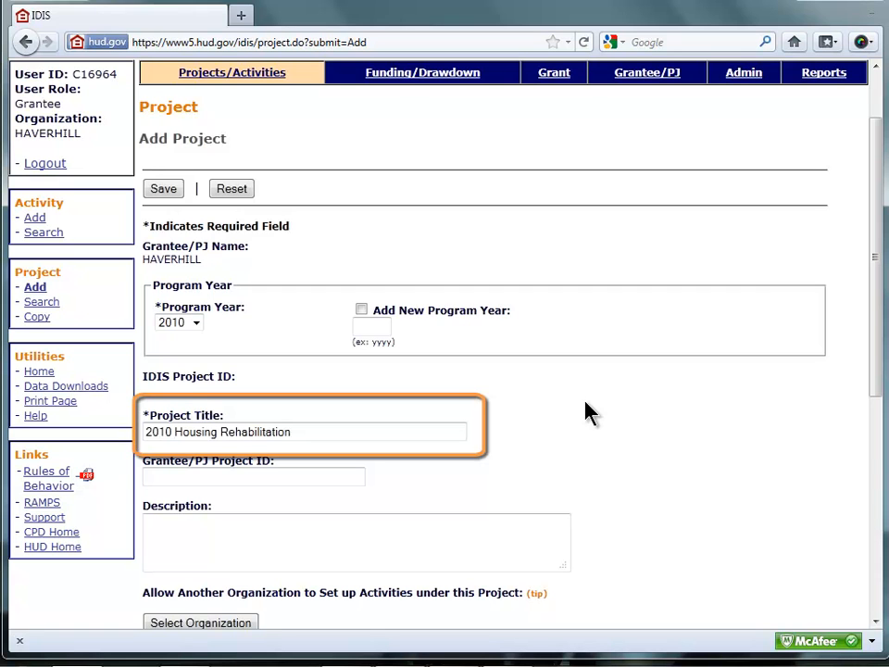
{"action": "type", "text": "B"}
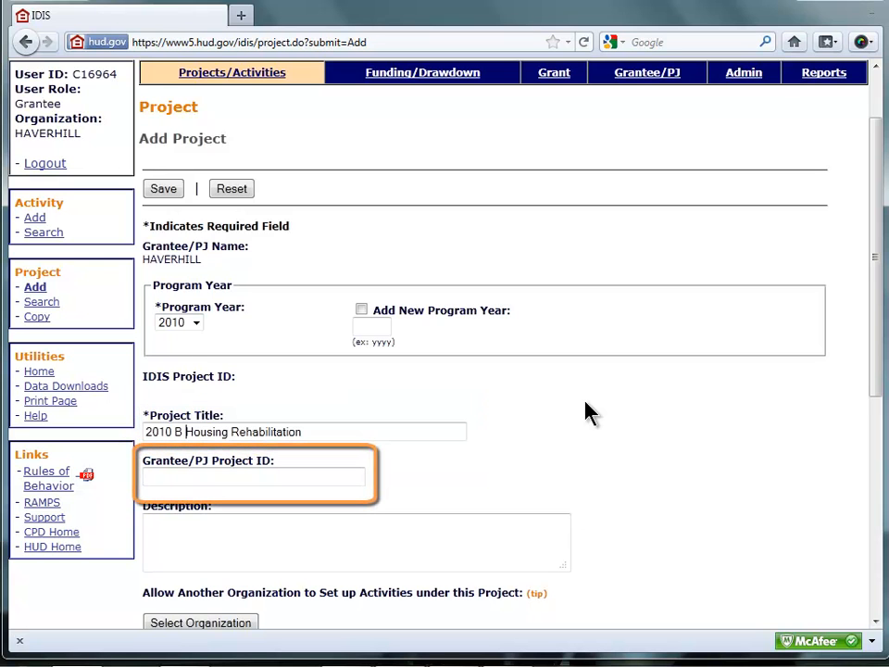
- Enter 2010.B.12345 as the Grantee/PJ Project ID
{"action": "left_click", "coordinate": [229, 476]}
{"action": "type", "text": "2010"}
{"action": "type", "text": " B "}
{"action": "type", "text": "12345"}
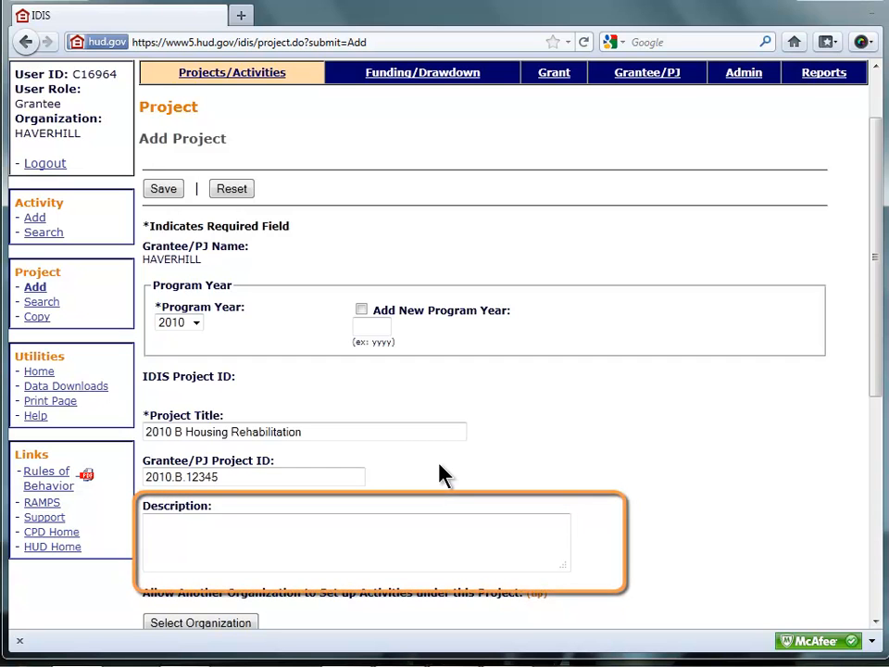
- Describe the project as: The Housing Rehab Program has two components: a comprehensive rehabilitation and an emergency rehab
{"action": "left_click", "coordinate": [252, 528]}
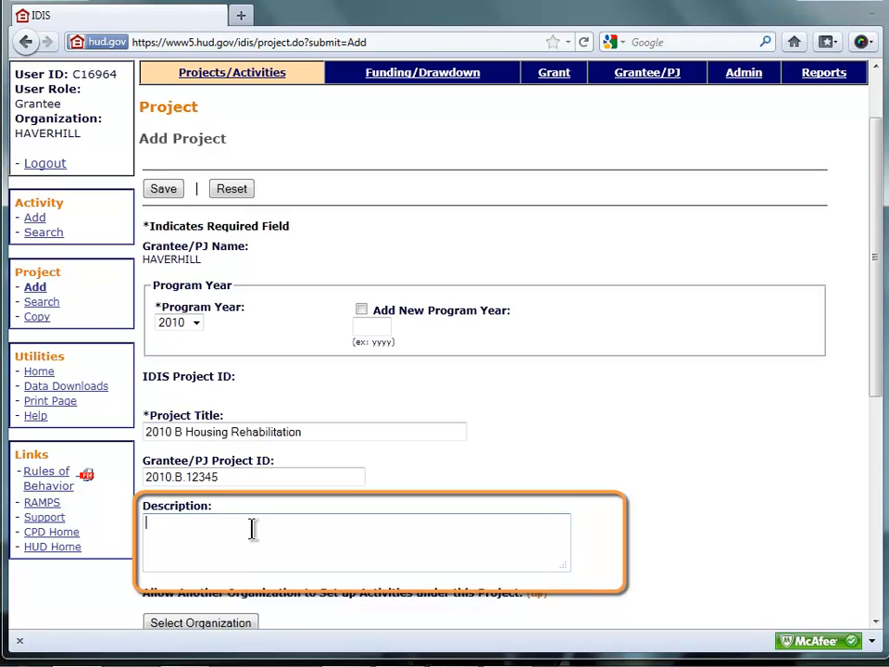
{"action": "type", "text": "The Housing Rehab Program ha"}
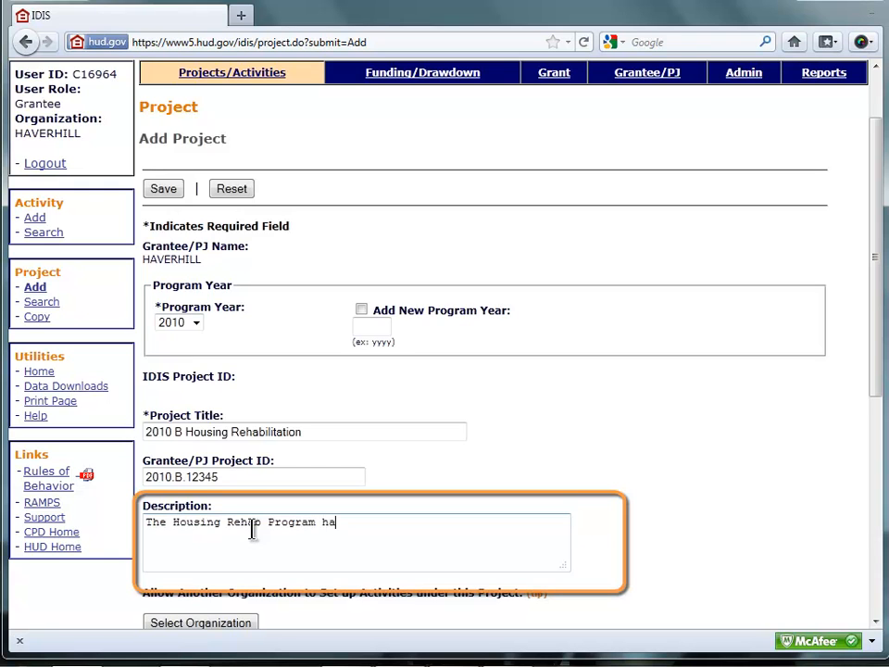
{"action": "type", "text": "s two components"}
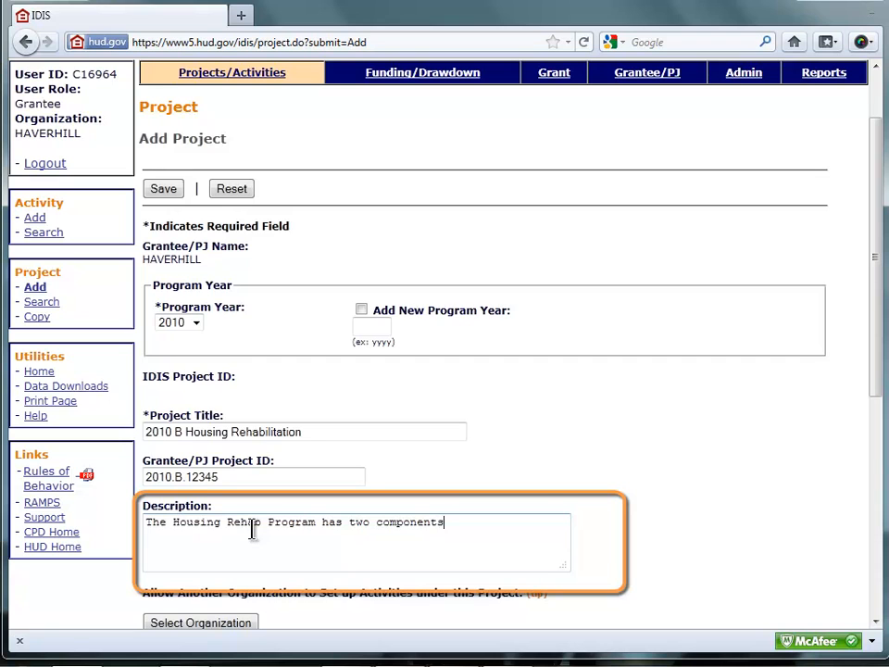
{"action": "type", "text": ": a comprehensive"}
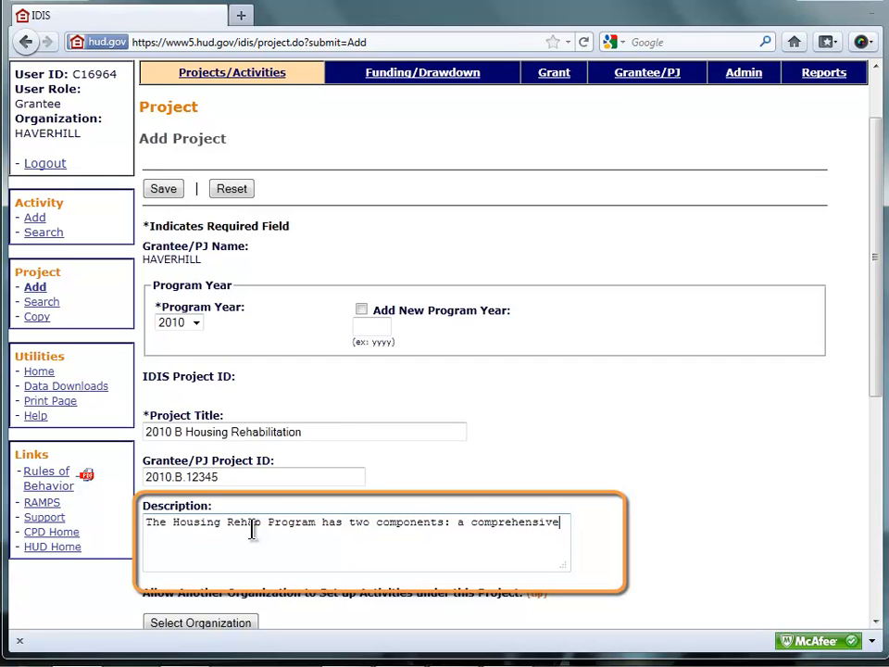
{"action": "type", "text": " rehabilitation and"}
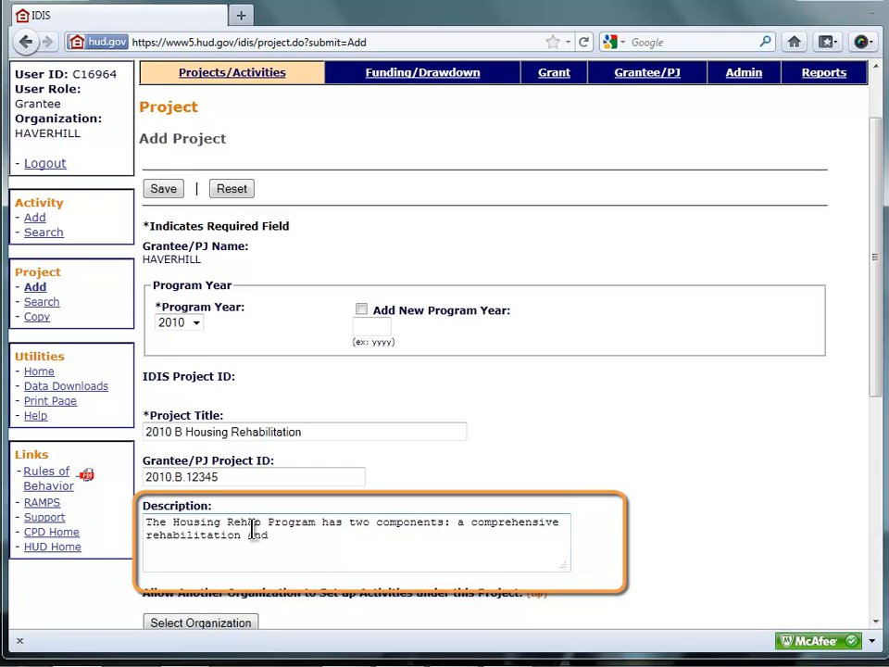
{"action": "type", "text": " an emergency rehab"}
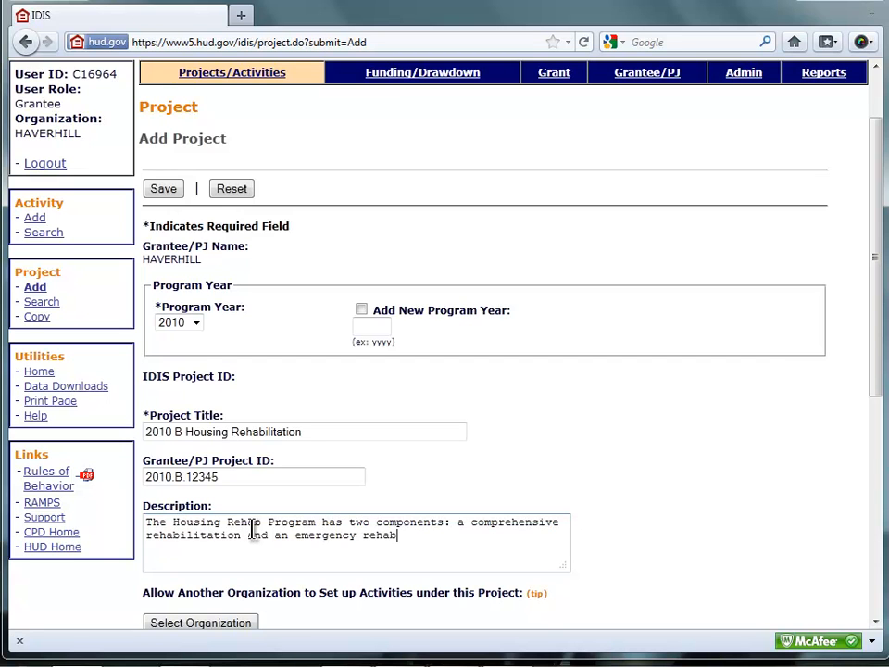
{"action": "type", "text": "ilitat"}
{"action": "key", "text": "BackSpace"}
{"action": "key", "text": "BackSpace"}
{"action": "key", "text": "BackSpace"}
{"action": "key", "text": "BackSpace"}
{"action": "type", "text": "."}
- Enter an estimated CDBG amount of 550000 and save the project
{"action": "scroll", "coordinate": [288, 520], "scroll_direction": "down", "scroll_amount": 5}
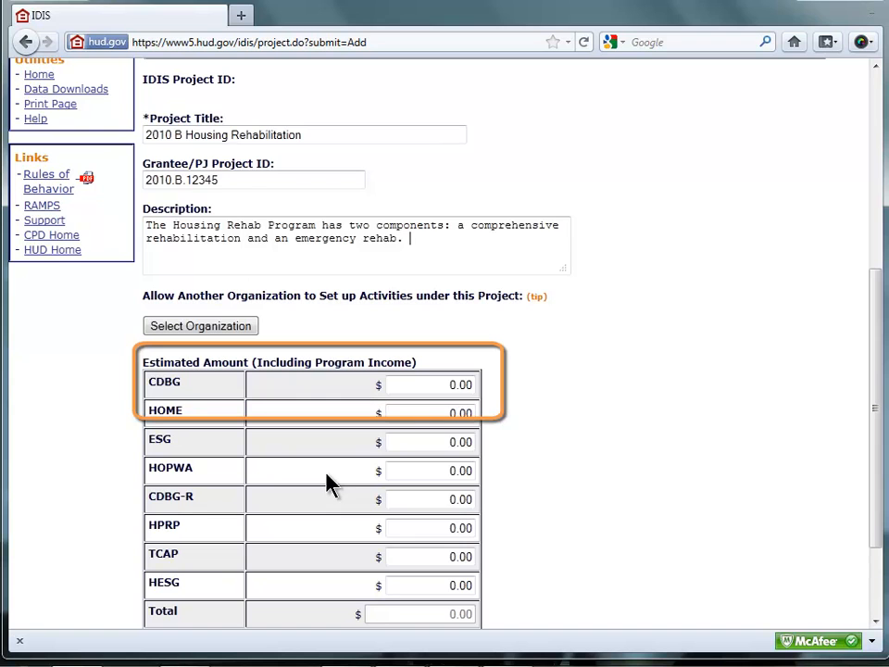
{"action": "left_click", "coordinate": [419, 385]}
{"action": "key", "text": "Delete"}
{"action": "key", "text": "Delete"}
{"action": "key", "text": "Delete"}
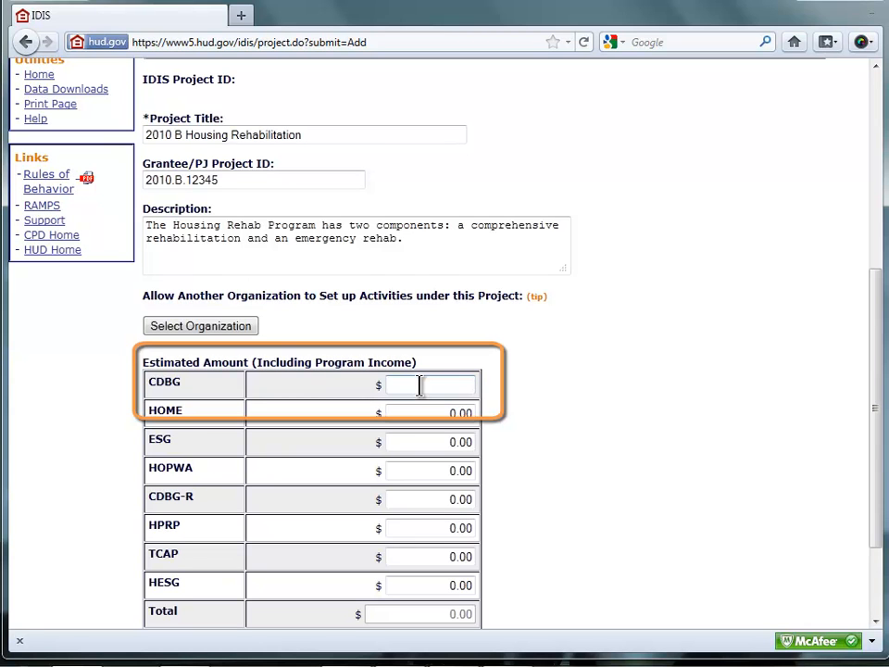
{"action": "type", "text": "550000"}
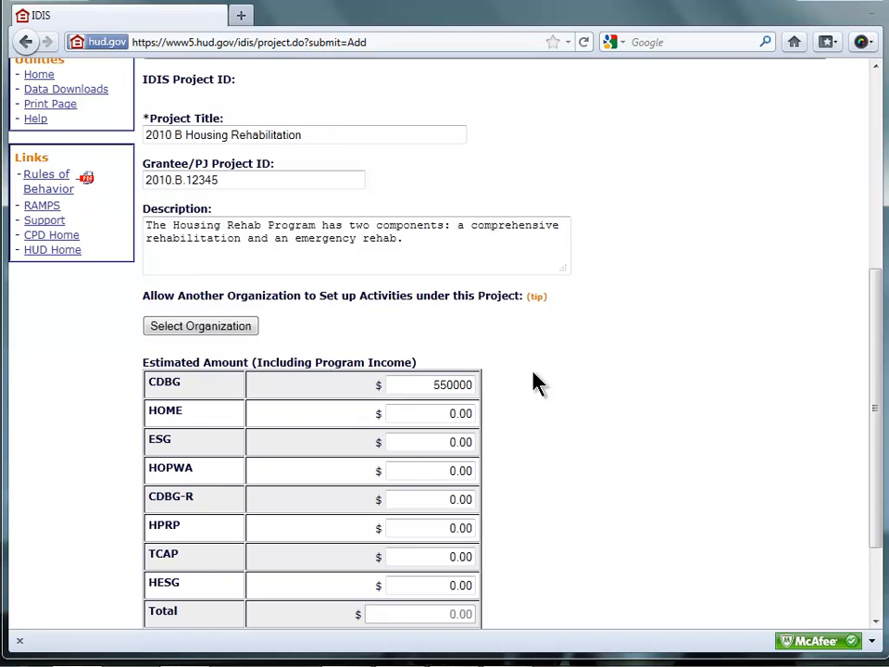
{"action": "scroll", "coordinate": [536, 382], "scroll_direction": "down", "scroll_amount": 3}
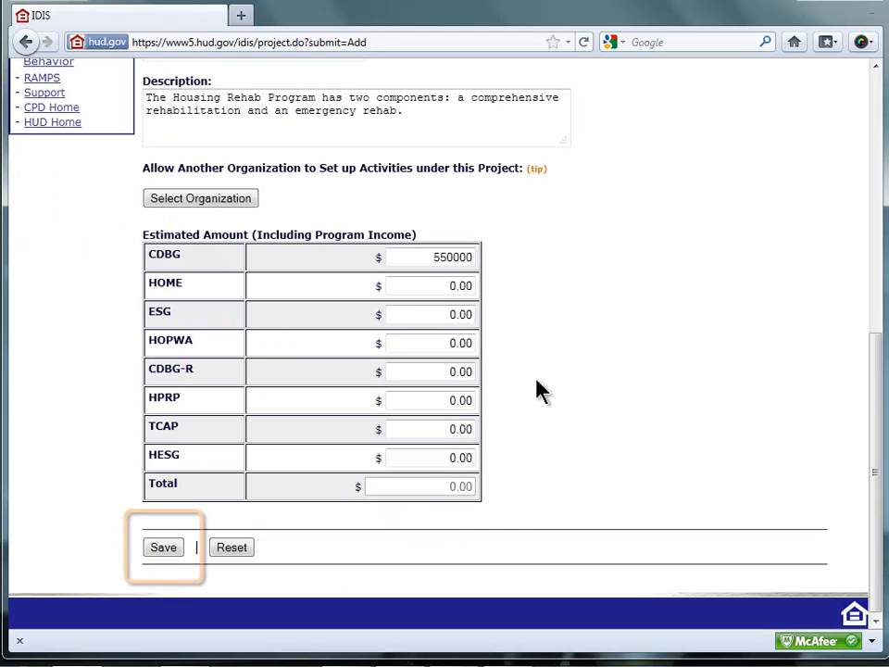
{"action": "left_click", "coordinate": [163, 553]}
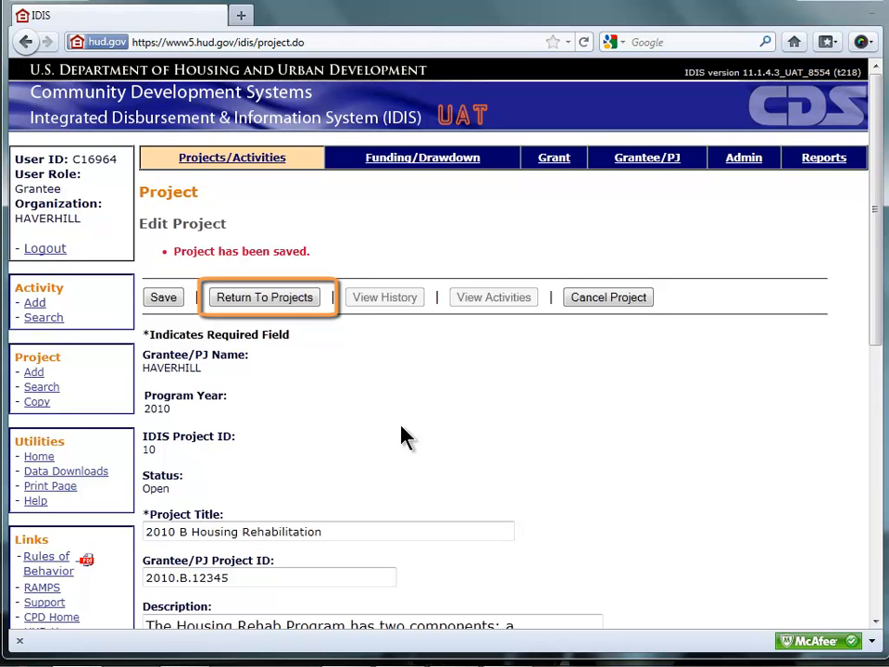
- Return to a new project form and set its program year to 2010
{"action": "left_click", "coordinate": [255, 296]}
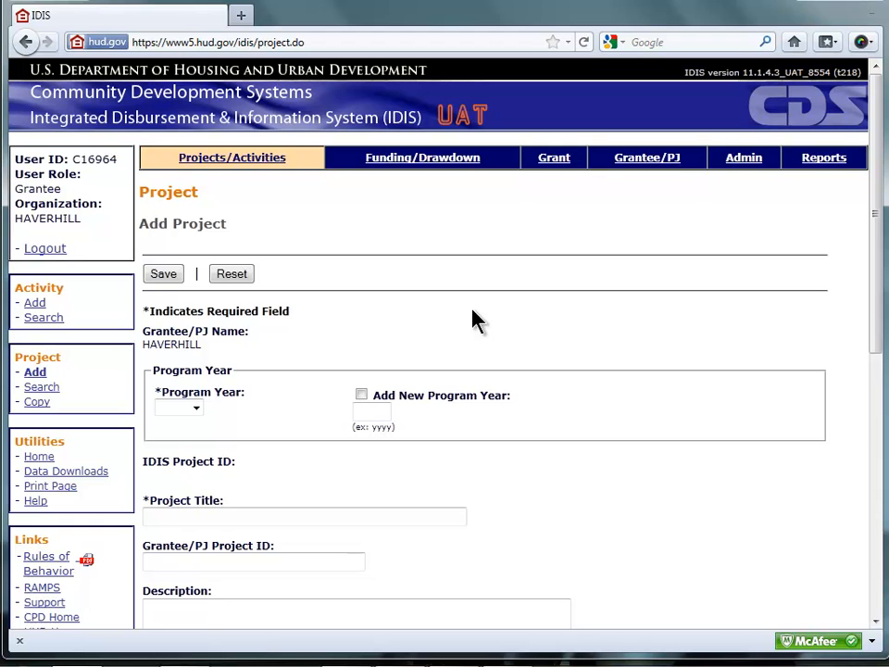
{"action": "left_click", "coordinate": [197, 409]}
{"action": "left_click", "coordinate": [191, 433]}
- Title the new project 2010 B Brightwood Neighborhood Street Improvements
{"action": "left_click", "coordinate": [197, 516]}
{"action": "type", "text": "Br"}
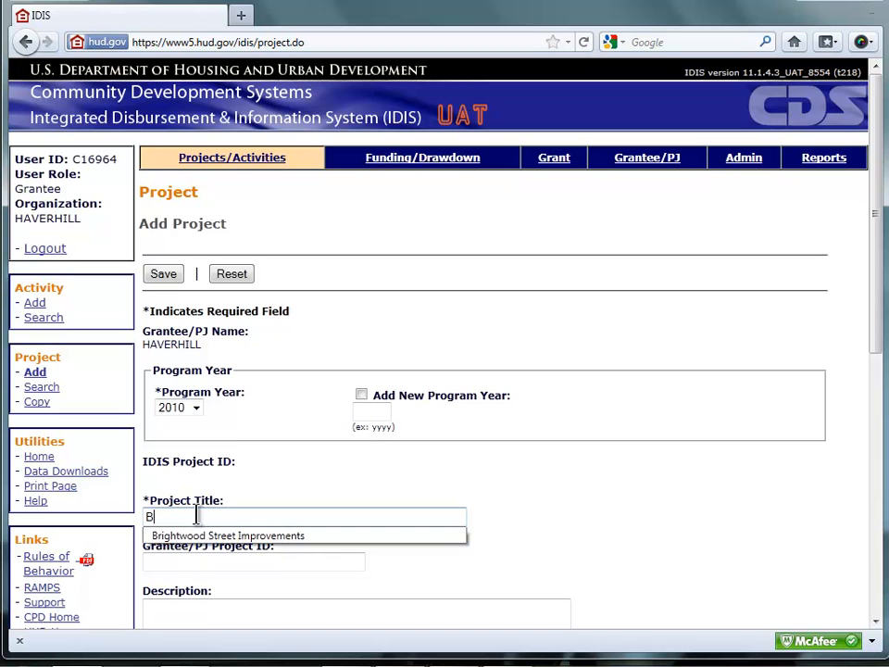
{"action": "key", "text": "BackSpace"}
{"action": "key", "text": "BackSpace"}
{"action": "type", "text": "2010 "}
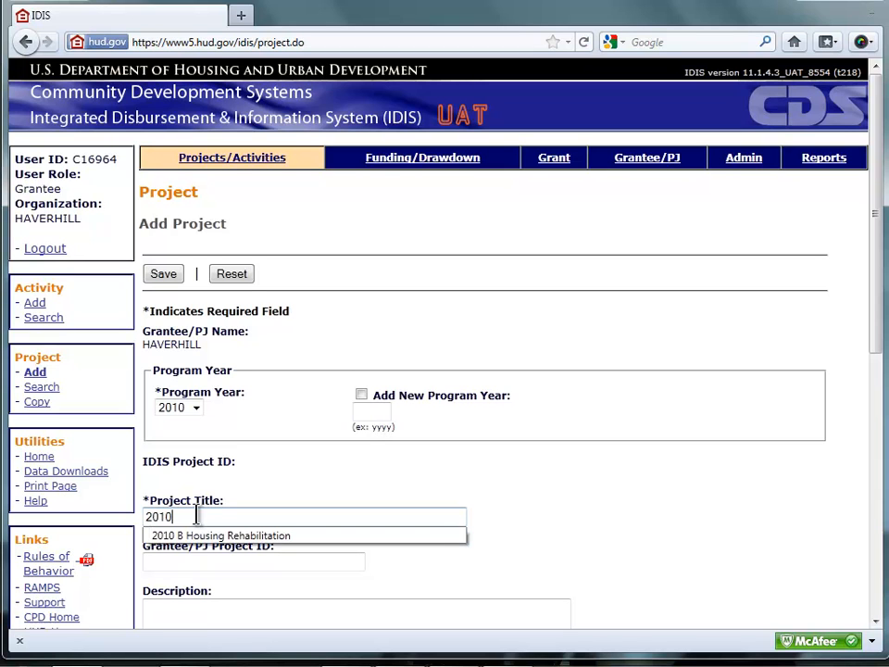
{"action": "type", "text": "B Brightw"}
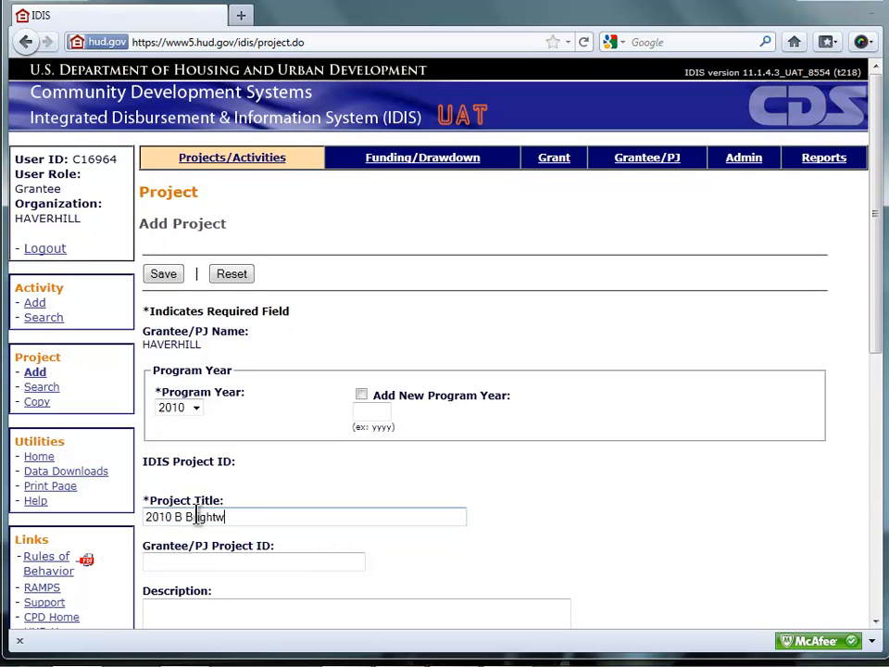
{"action": "type", "text": "ood Neighborhood Stre"}
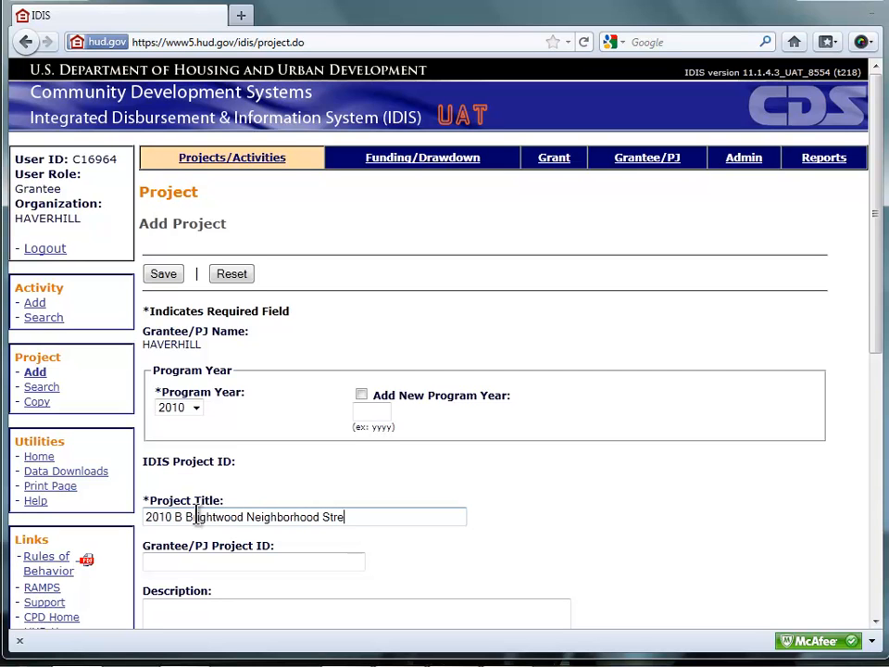
{"action": "type", "text": "et Improvements"}
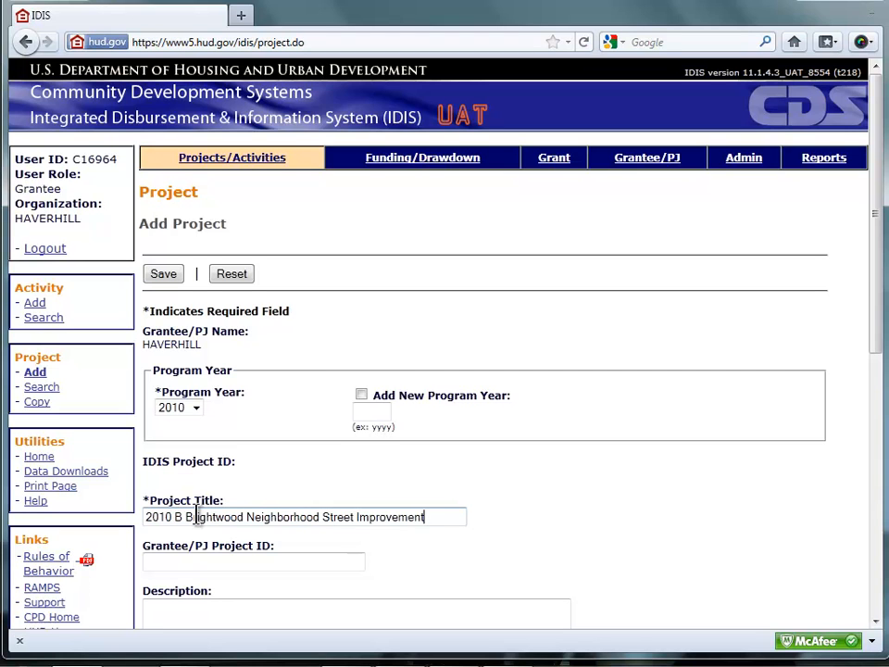